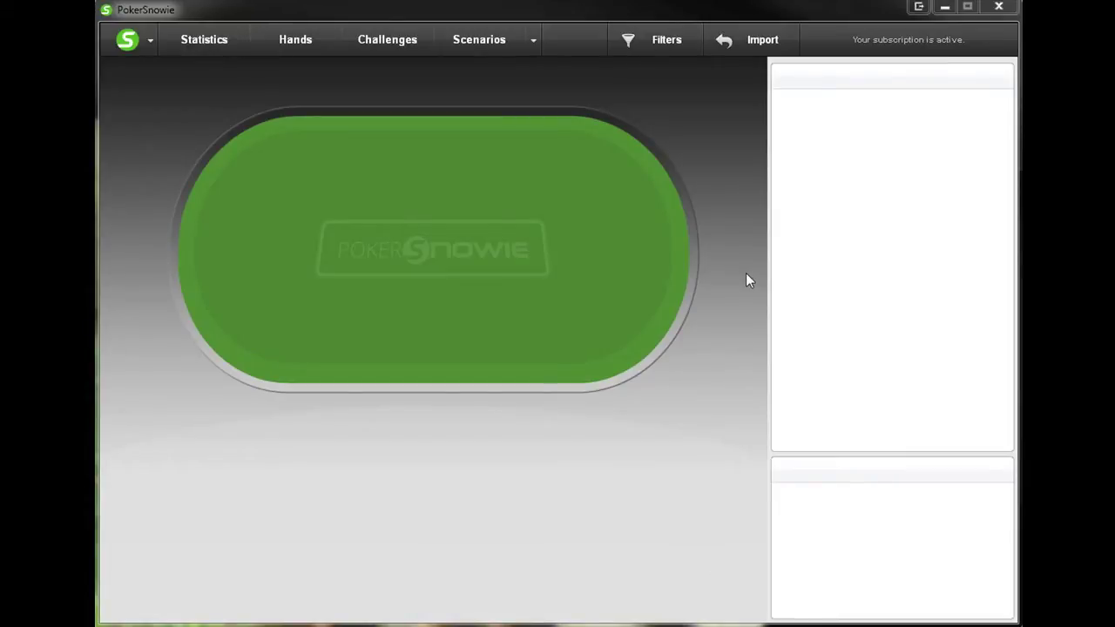
Step: Open the Import Manager listing the imported hand histories
{"action": "left_click", "coordinate": [751, 42]}
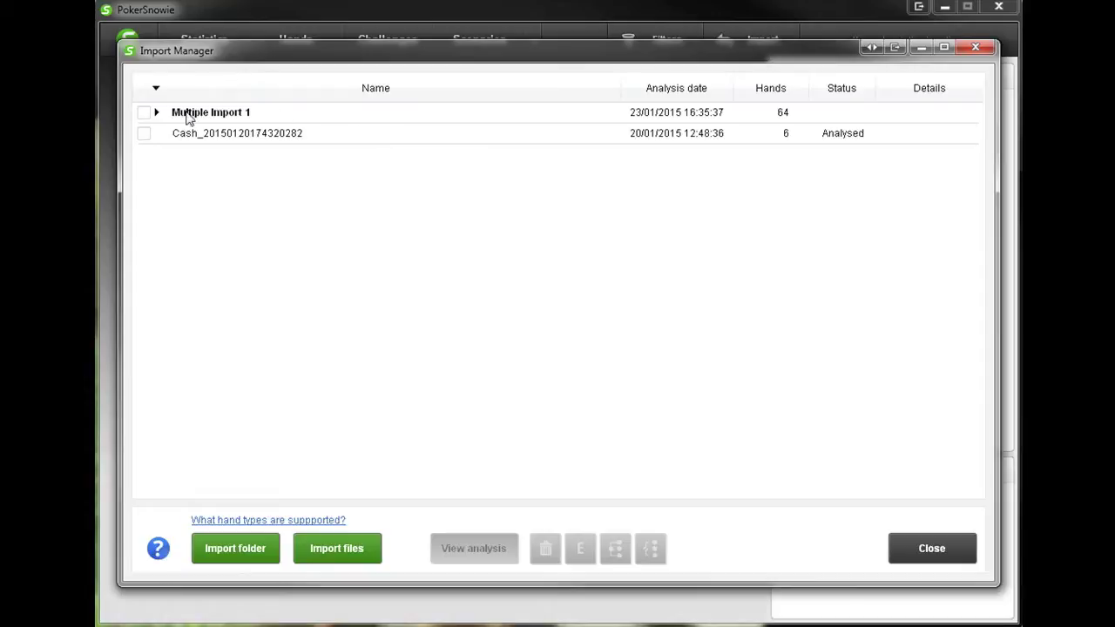
Step: Select both files of Multiple Import 1 and view their 64-hand analysis overview
{"action": "left_click", "coordinate": [157, 112]}
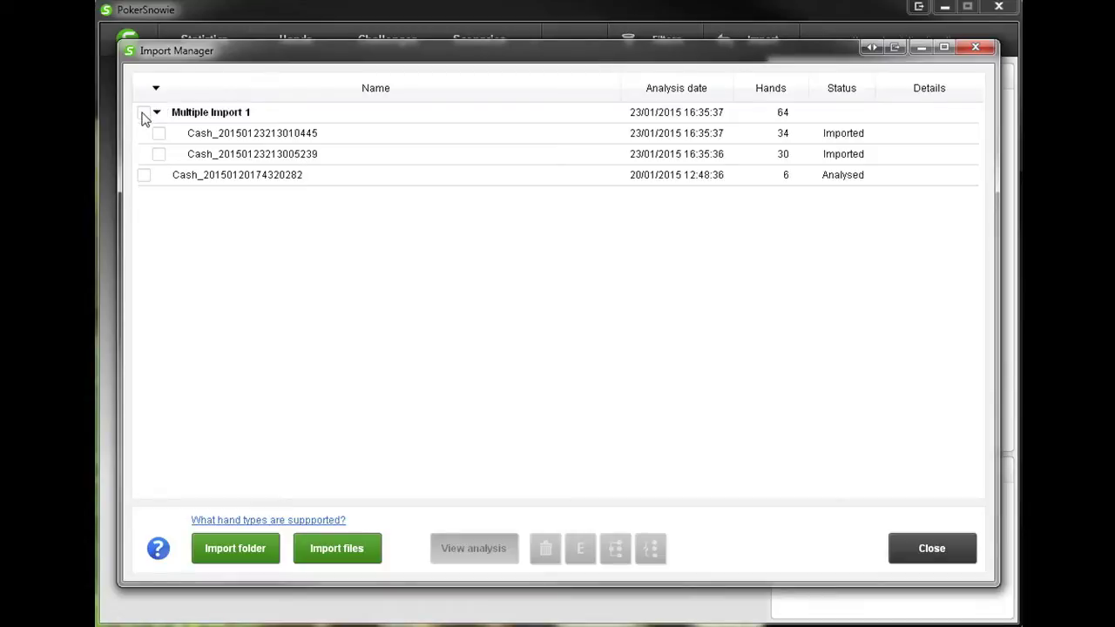
{"action": "left_click", "coordinate": [144, 114]}
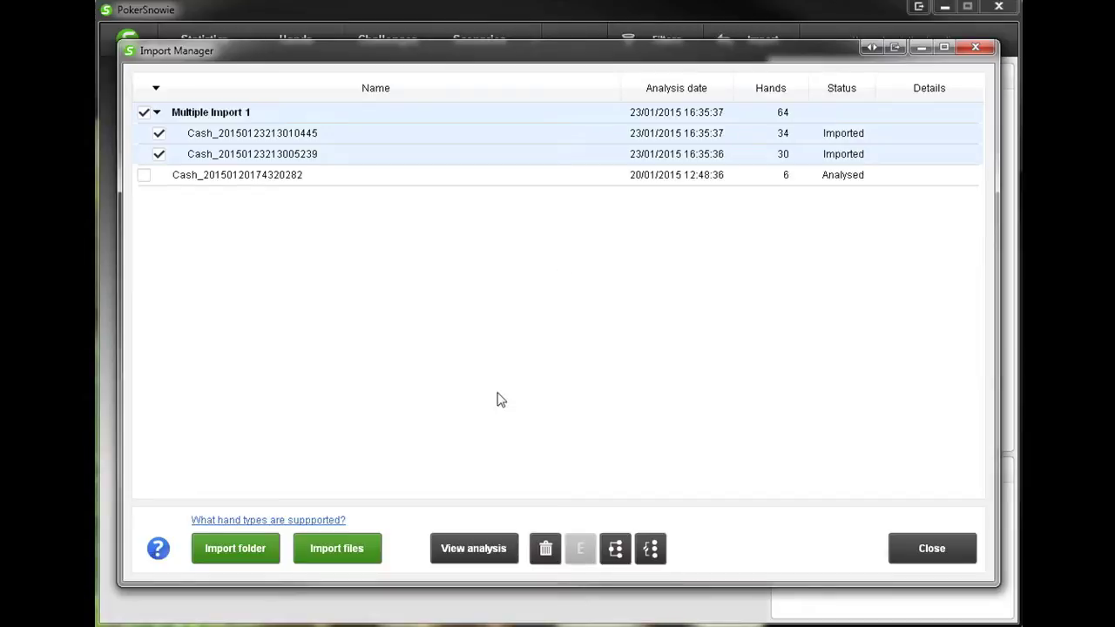
{"action": "left_click", "coordinate": [469, 551]}
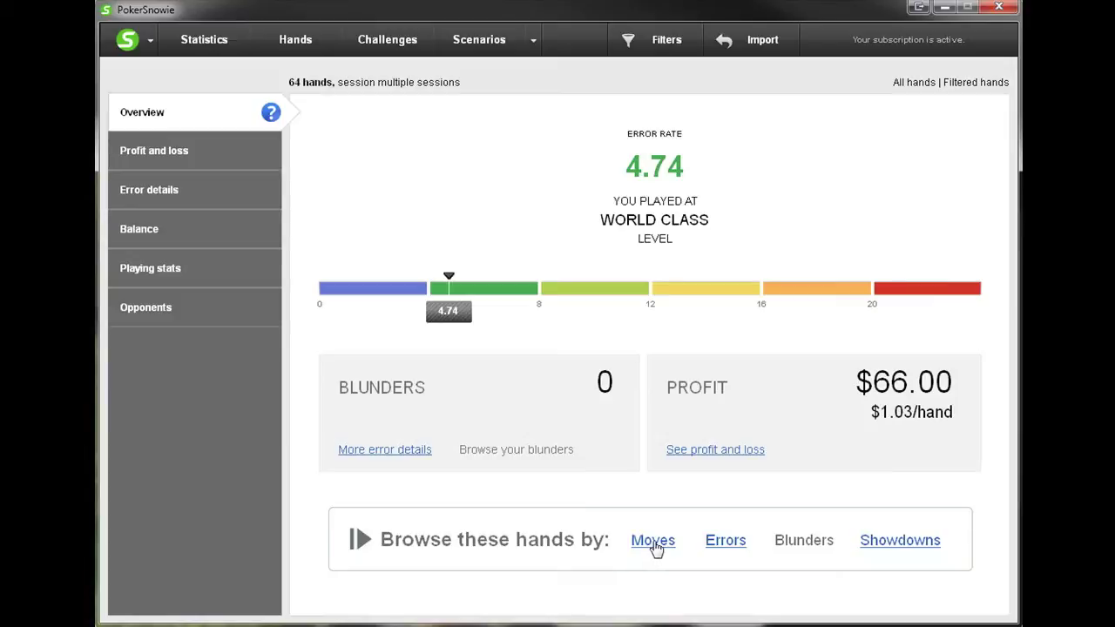
Step: Browse the analysed hands by Moves, starting at hand 1 of 64
{"action": "left_click", "coordinate": [654, 541]}
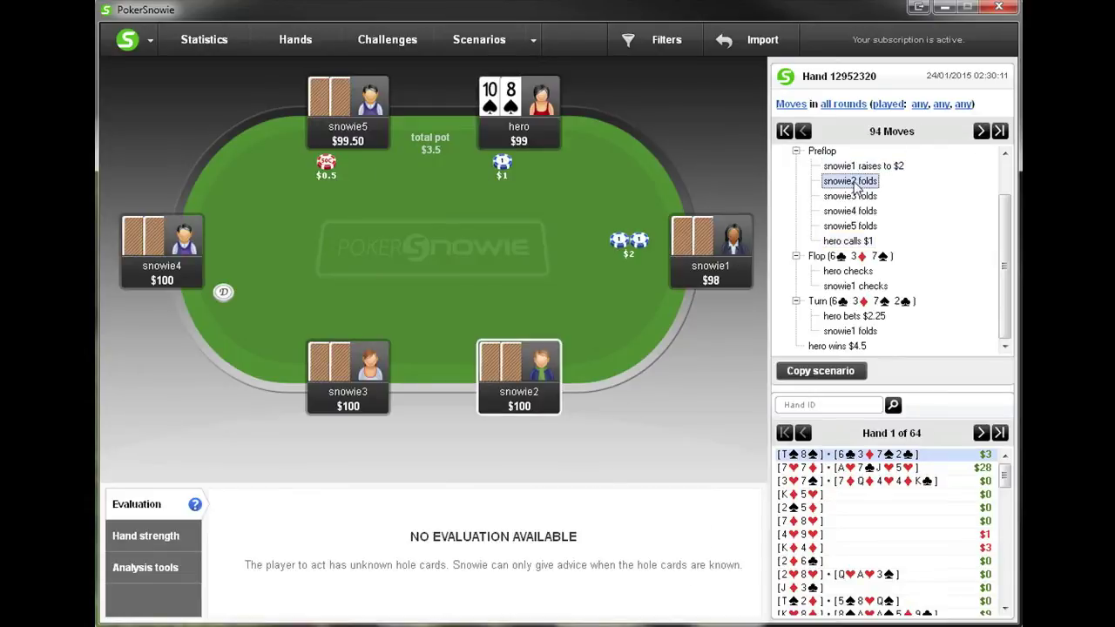
Step: Step to hero's flop check and back to the preflop $1 call, then show played/missed options
{"action": "left_click", "coordinate": [982, 132]}
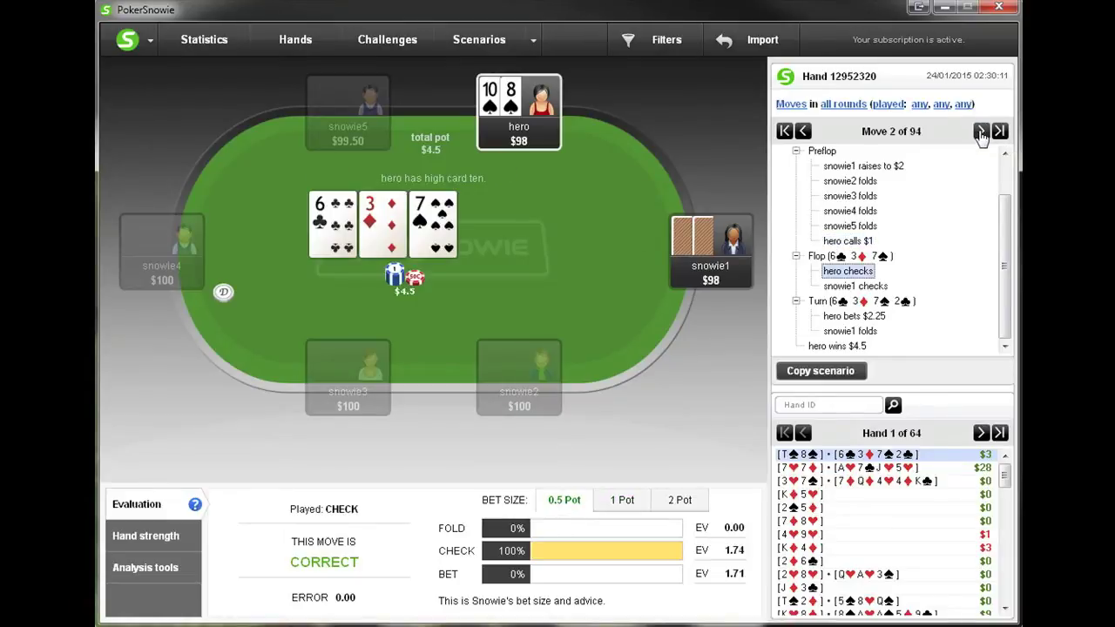
{"action": "left_click", "coordinate": [804, 130]}
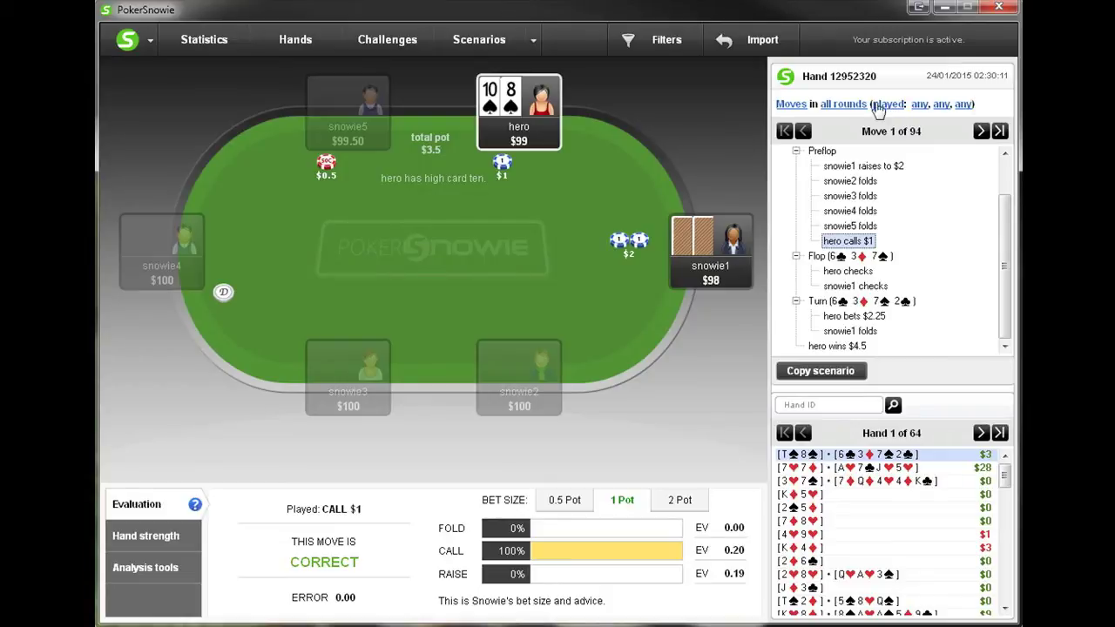
{"action": "left_click", "coordinate": [889, 105]}
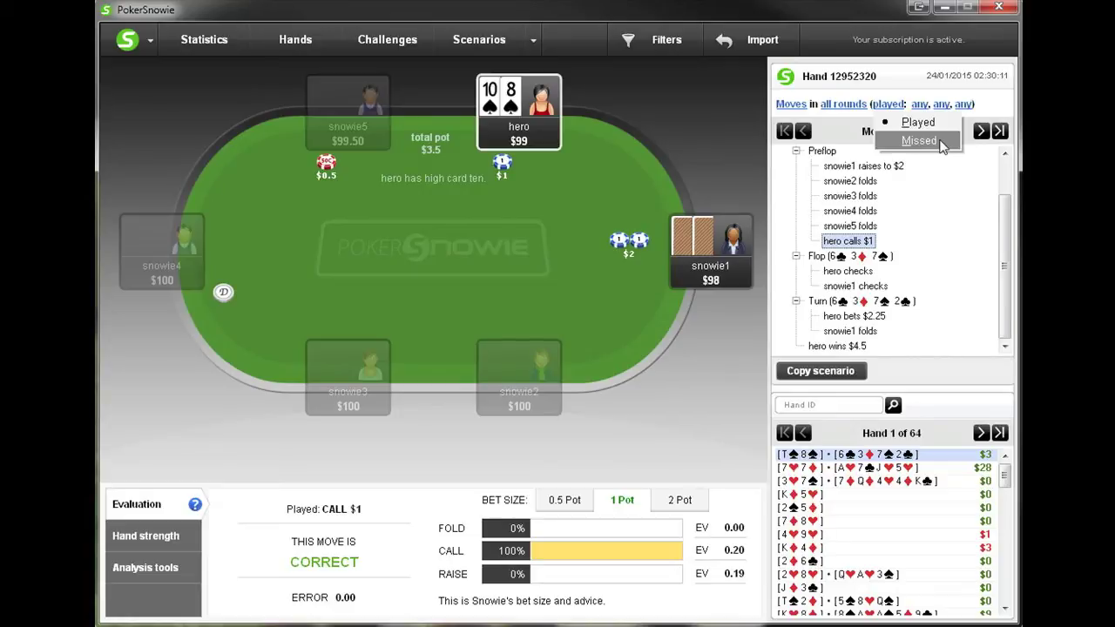
Step: Browse only Errors, landing on hand 2's wrong $6 preflop call (error 1.18)
{"action": "left_click", "coordinate": [889, 211]}
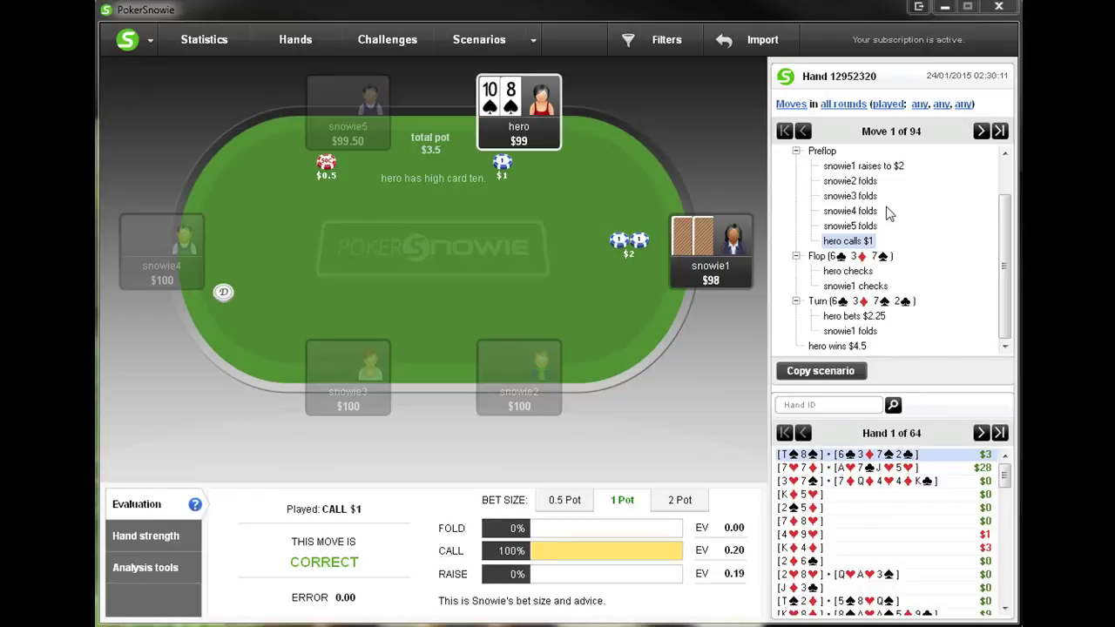
{"action": "left_click", "coordinate": [791, 104]}
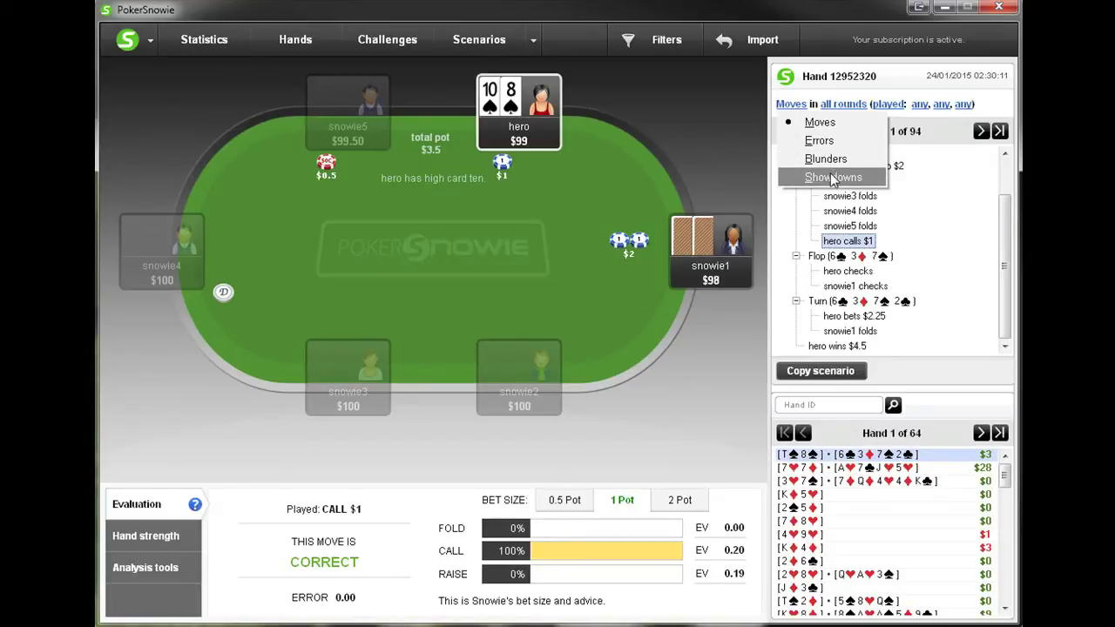
{"action": "left_click", "coordinate": [824, 140]}
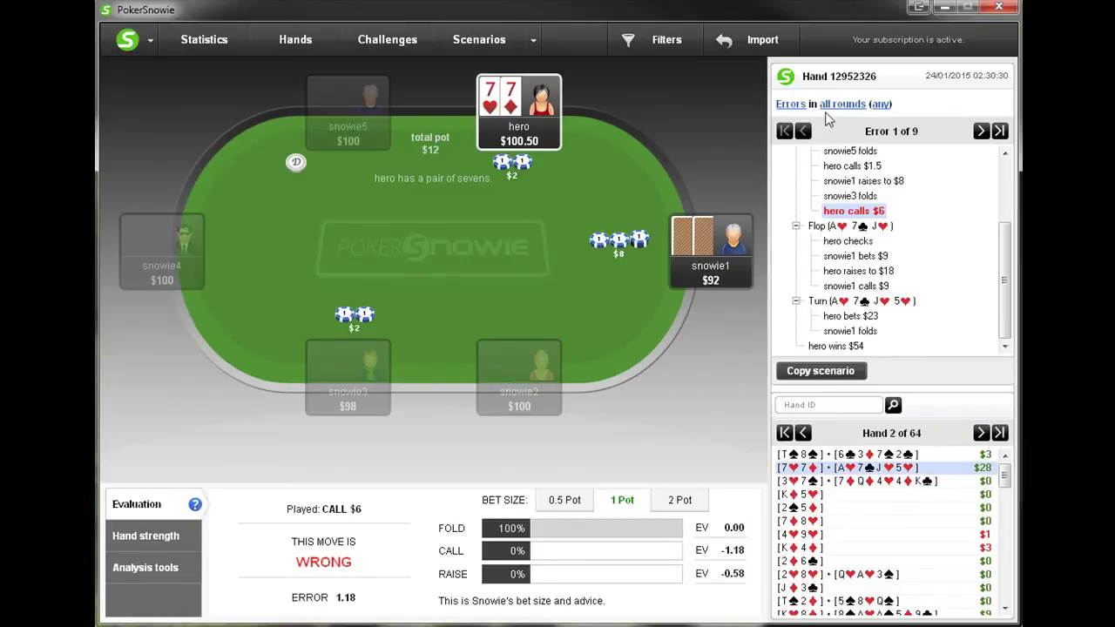
{"action": "left_click", "coordinate": [865, 198]}
{"action": "left_click", "coordinate": [880, 213]}
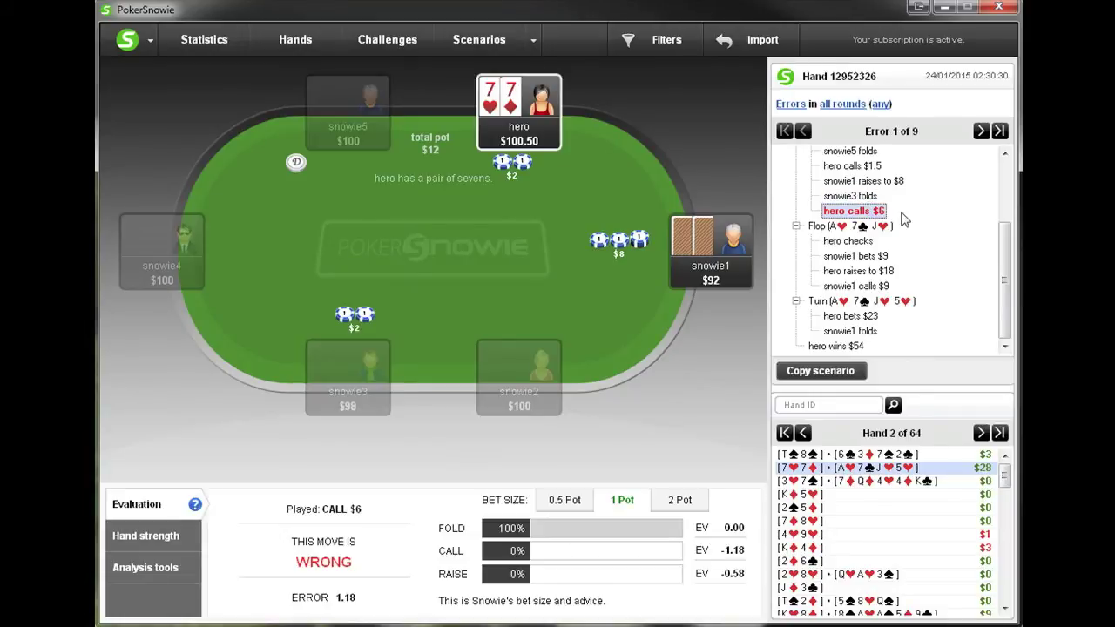
{"action": "left_click", "coordinate": [845, 108]}
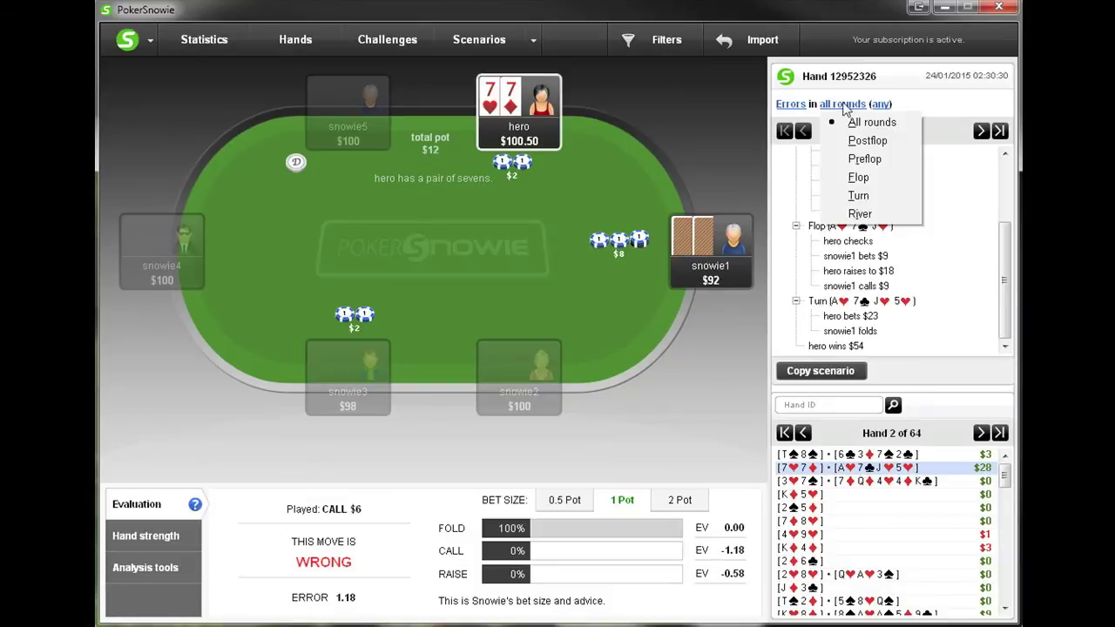
Step: Limit error browsing to improper bet errors on the Flop
{"action": "left_click", "coordinate": [894, 176]}
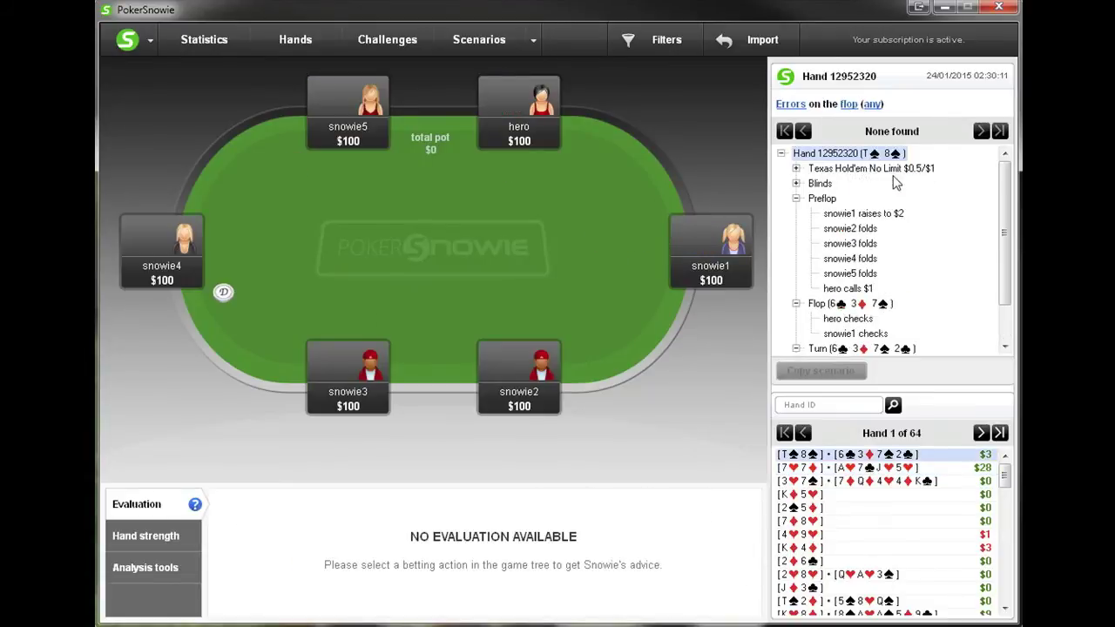
{"action": "left_click", "coordinate": [875, 104]}
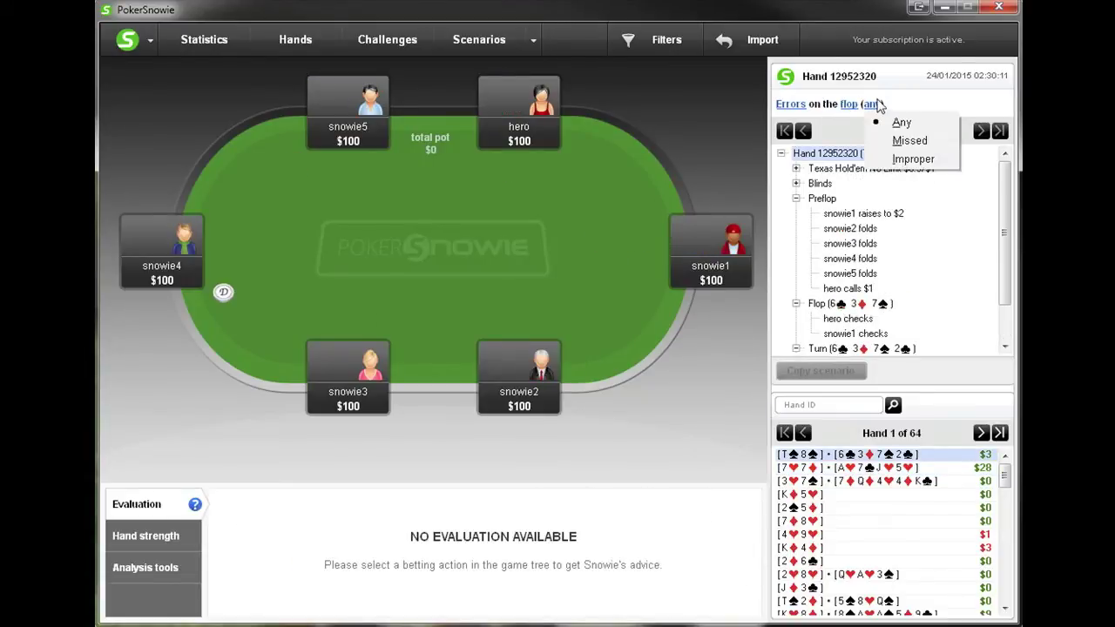
{"action": "left_click", "coordinate": [907, 160]}
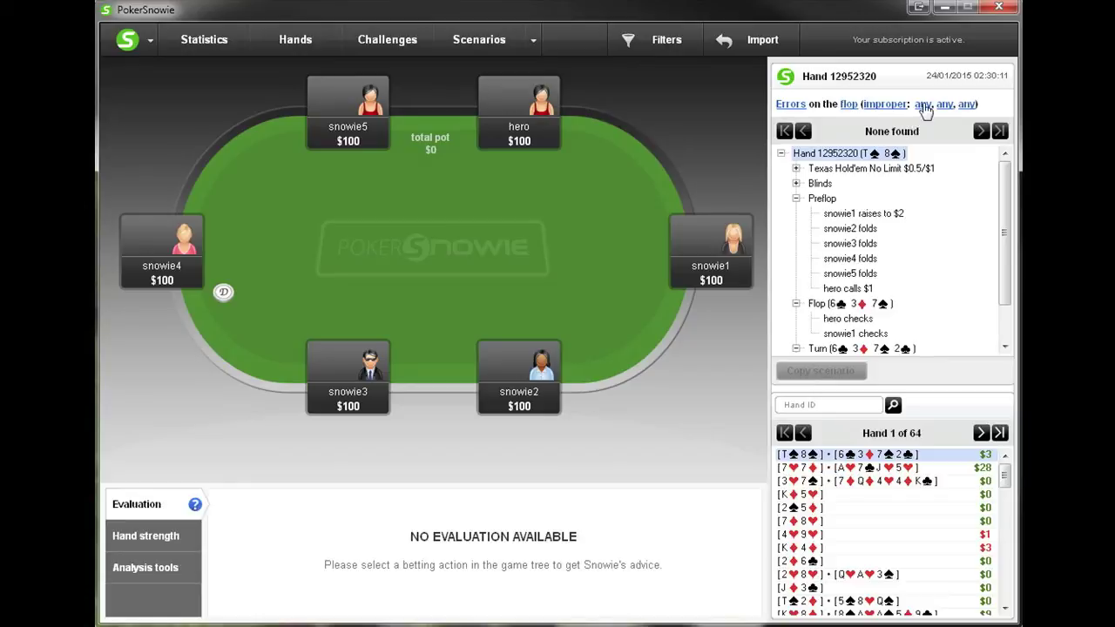
{"action": "left_click", "coordinate": [923, 106]}
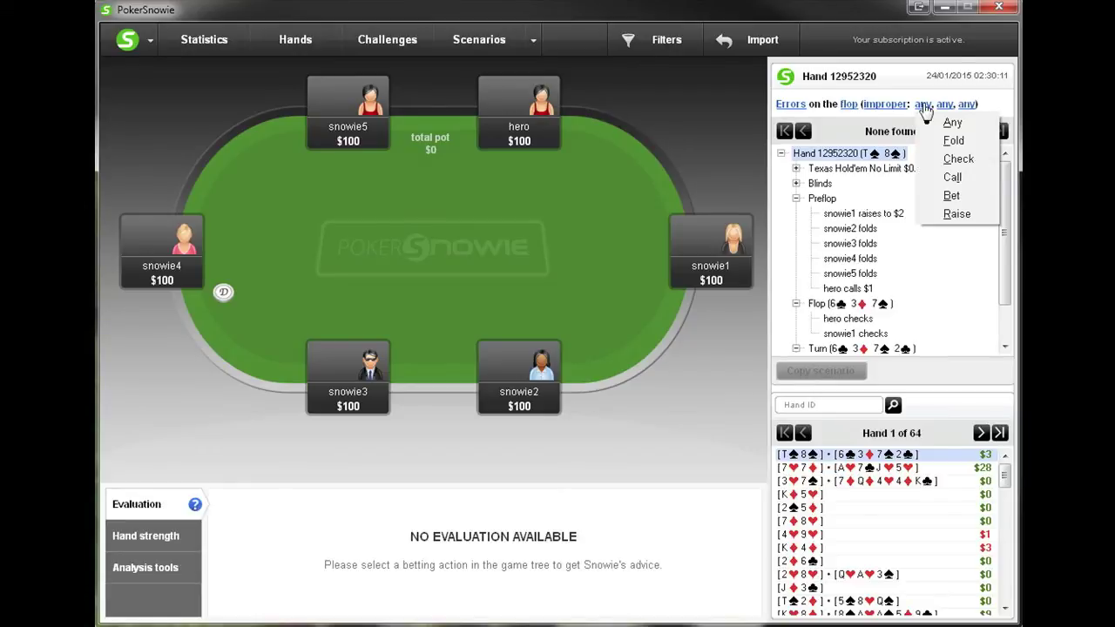
{"action": "left_click", "coordinate": [950, 193]}
Step: Set hand strength to weak and position to any, which finds no matching errors
{"action": "left_click", "coordinate": [942, 105]}
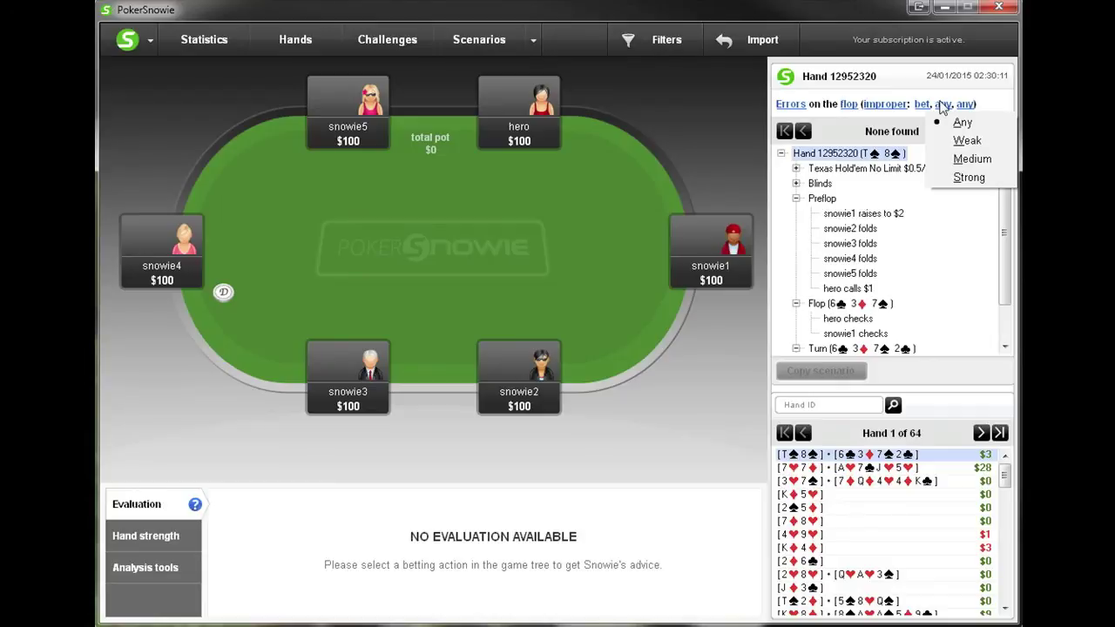
{"action": "left_click", "coordinate": [969, 142]}
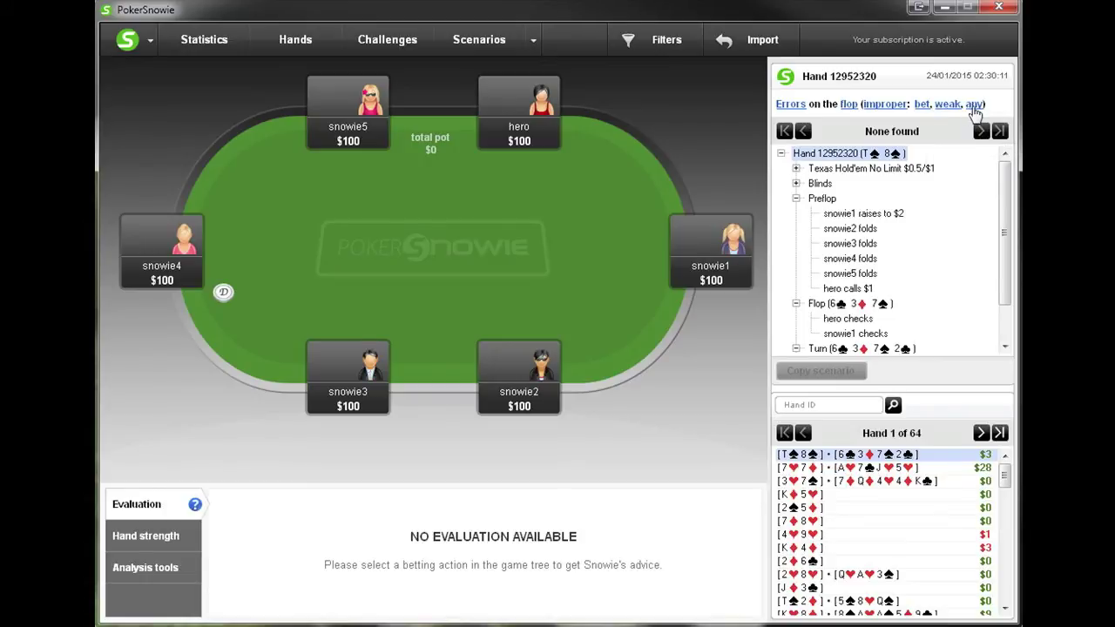
{"action": "left_click", "coordinate": [951, 105]}
{"action": "left_click", "coordinate": [958, 179]}
{"action": "left_click", "coordinate": [951, 104]}
{"action": "left_click", "coordinate": [962, 140]}
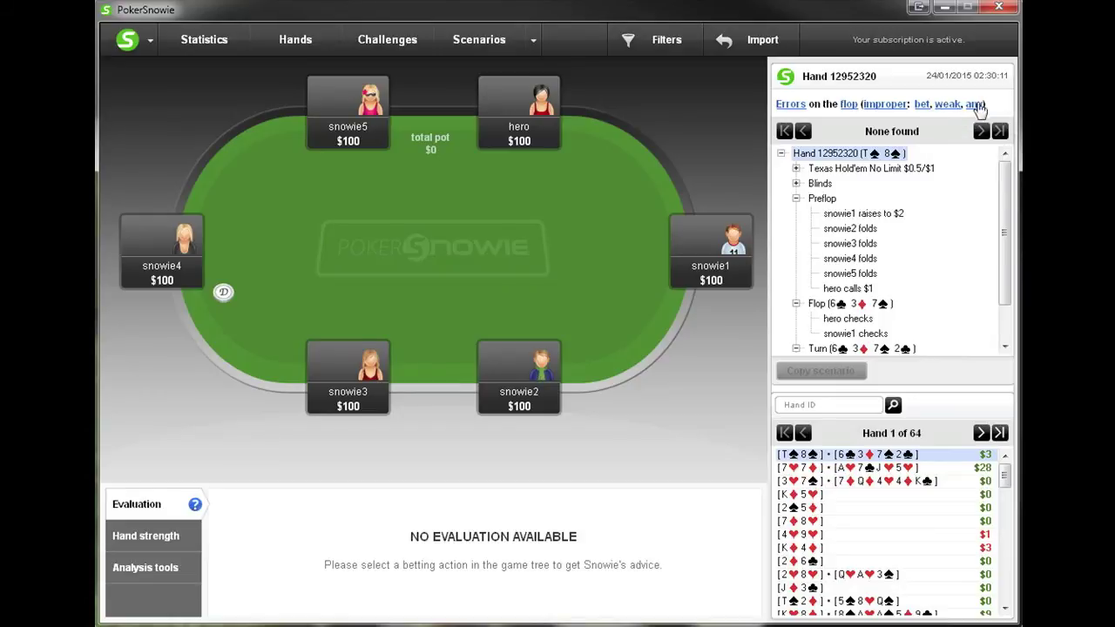
{"action": "left_click", "coordinate": [977, 104]}
{"action": "left_click", "coordinate": [979, 120]}
Step: Return to browsing all Moves and copy hand 52's flop spot into Scenario 1
{"action": "left_click", "coordinate": [791, 105]}
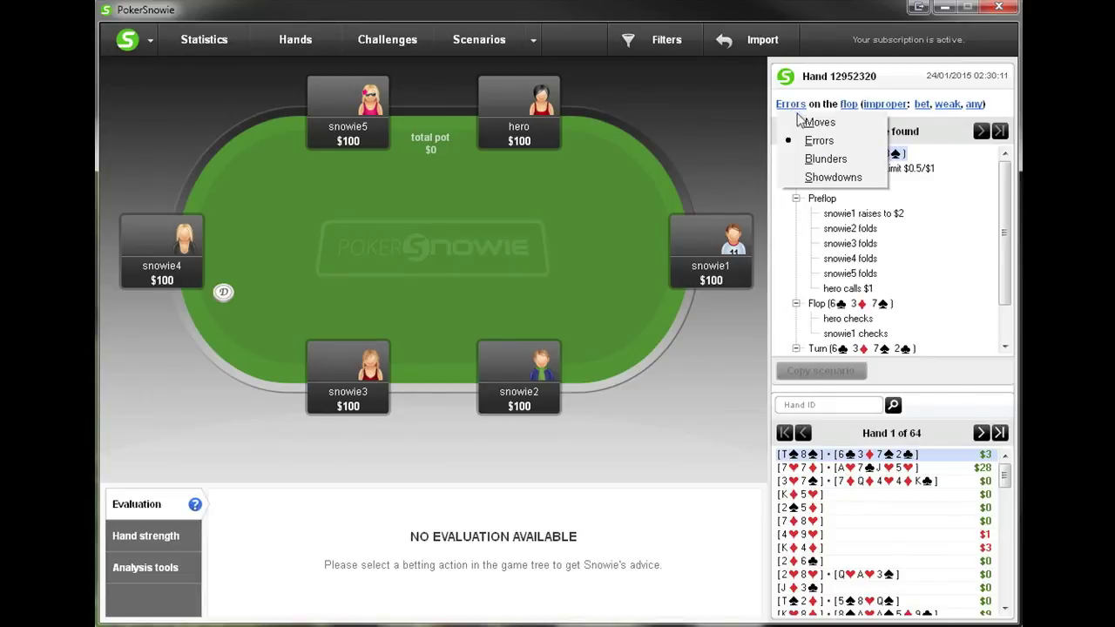
{"action": "left_click", "coordinate": [804, 120]}
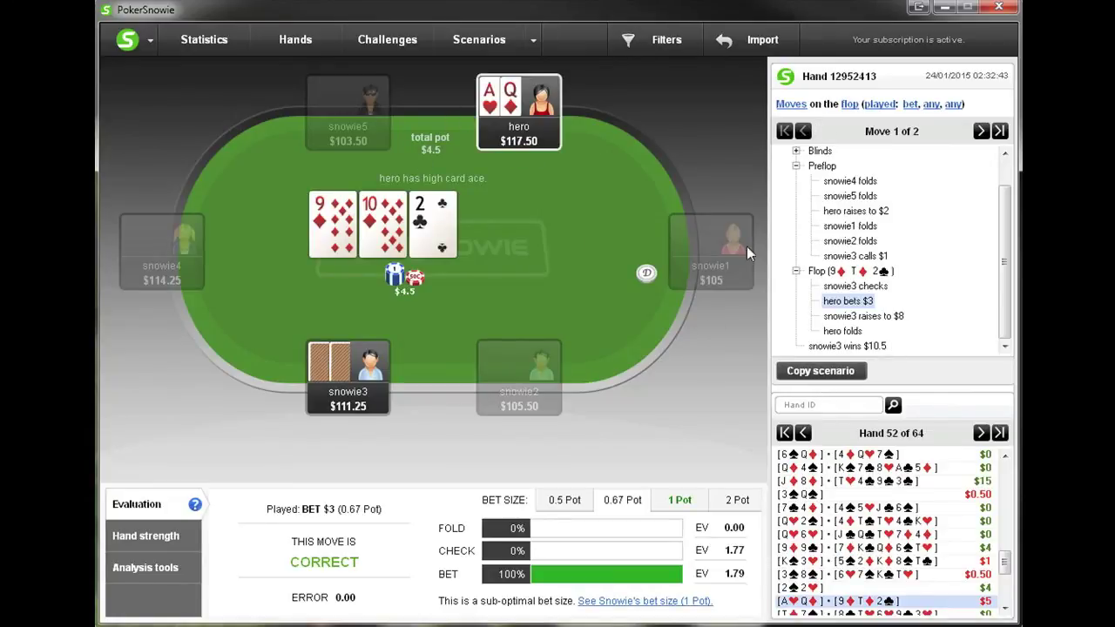
{"action": "left_click", "coordinate": [845, 370]}
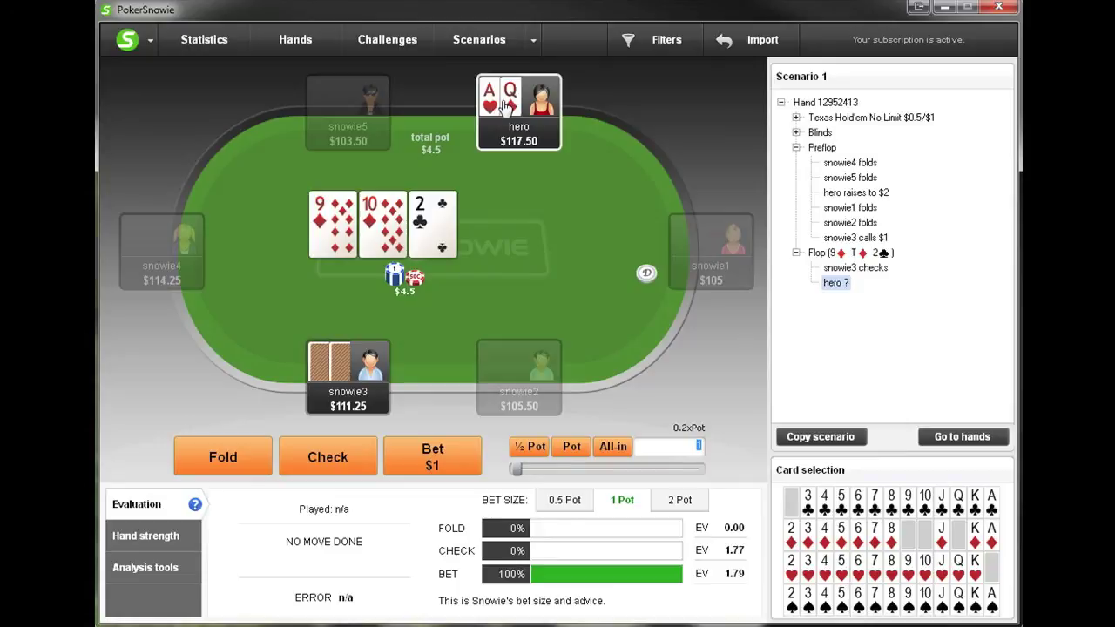
Step: Replace the 2♣ flop card with 6♥ and give the hero 10♥ 10♠
{"action": "left_click", "coordinate": [440, 216]}
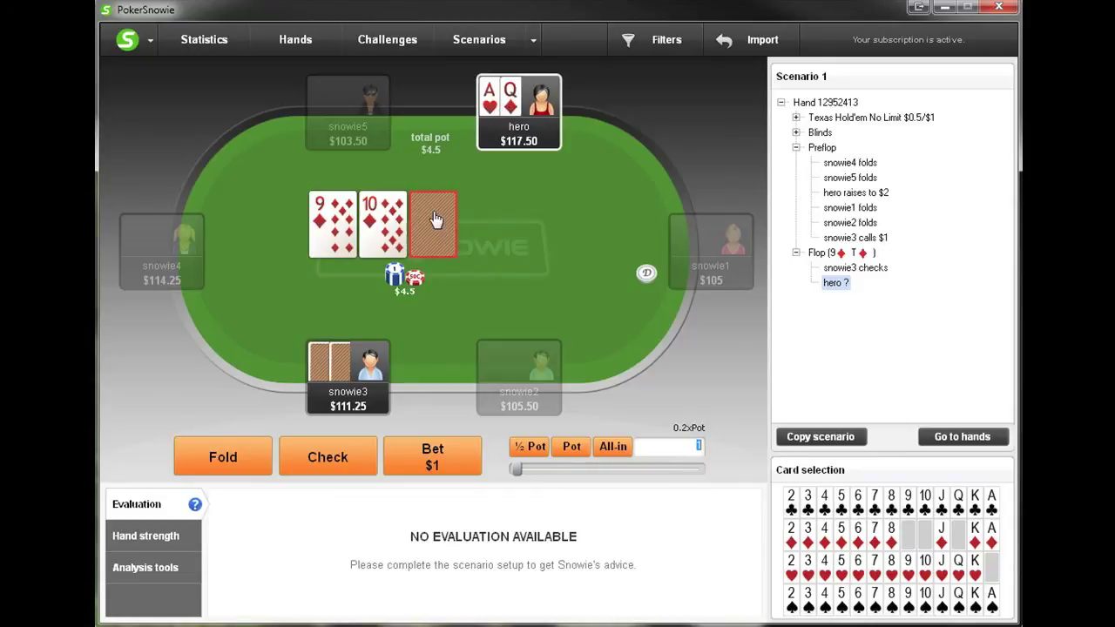
{"action": "left_click", "coordinate": [852, 562]}
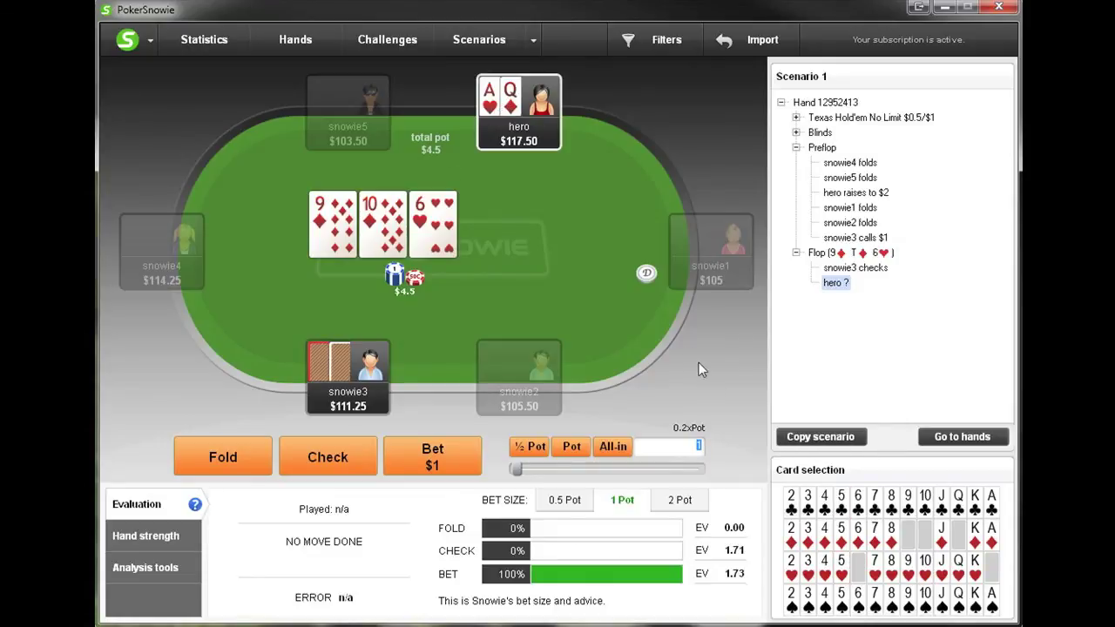
{"action": "left_click", "coordinate": [489, 98]}
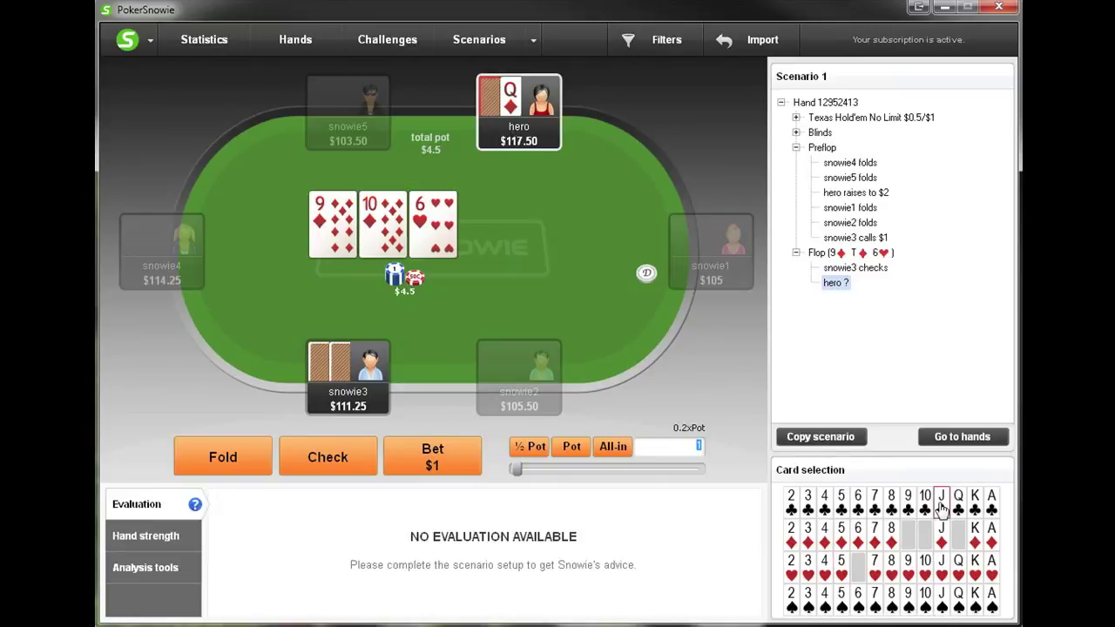
{"action": "left_click", "coordinate": [926, 566]}
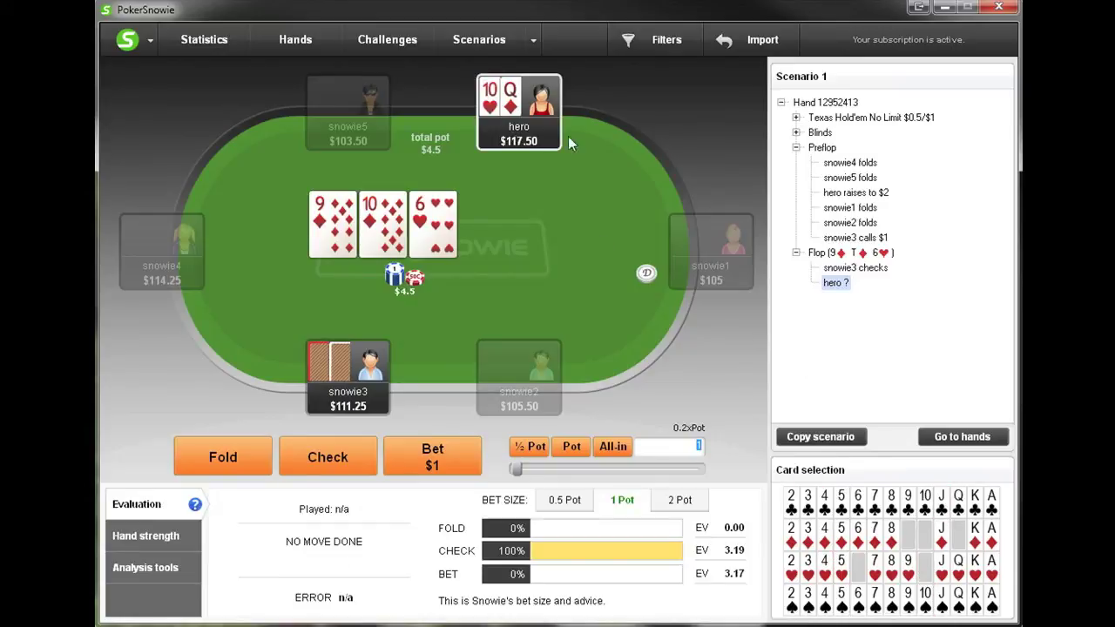
{"action": "left_click", "coordinate": [521, 114]}
{"action": "left_click", "coordinate": [925, 600]}
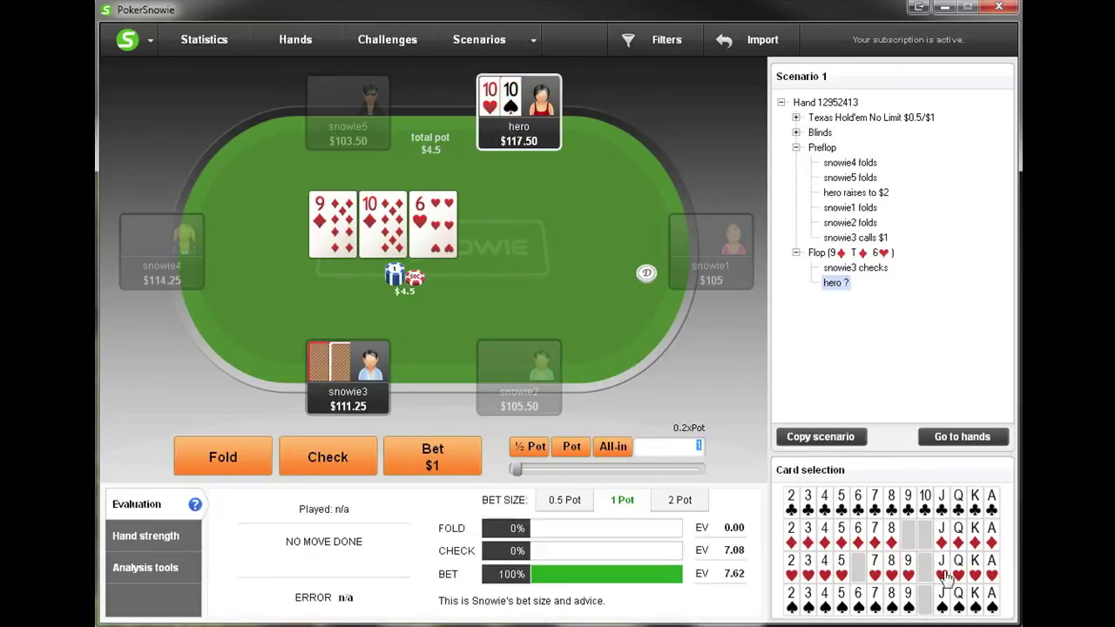